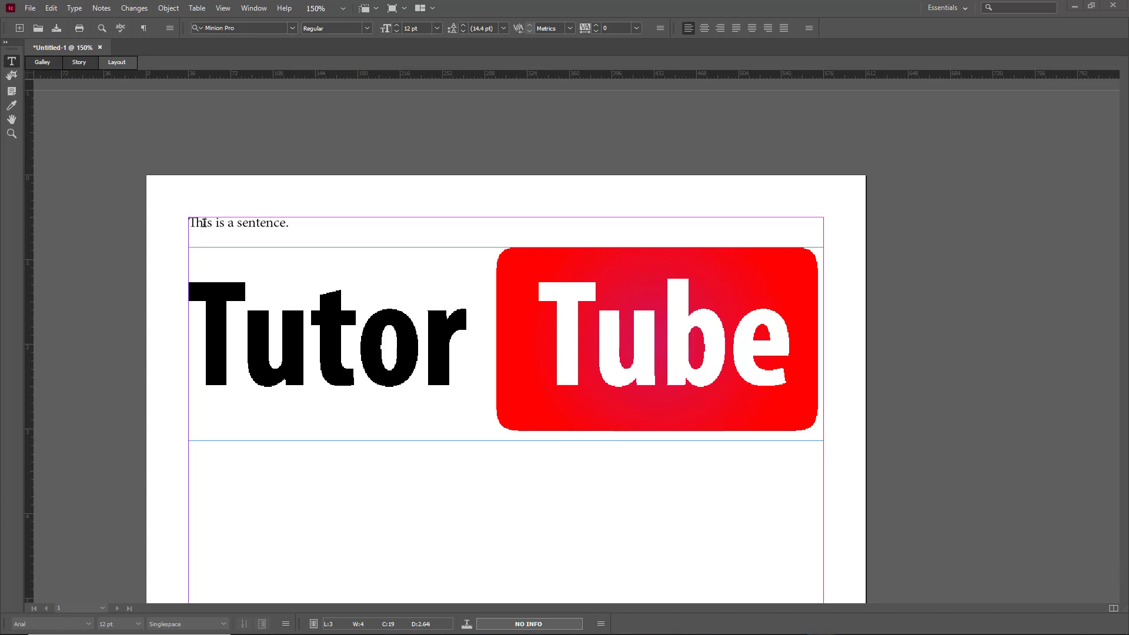
- Select the sentence text, then select and deselect the TutorTube logo image frame
drag(204, 223, 276, 231)
click(307, 298)
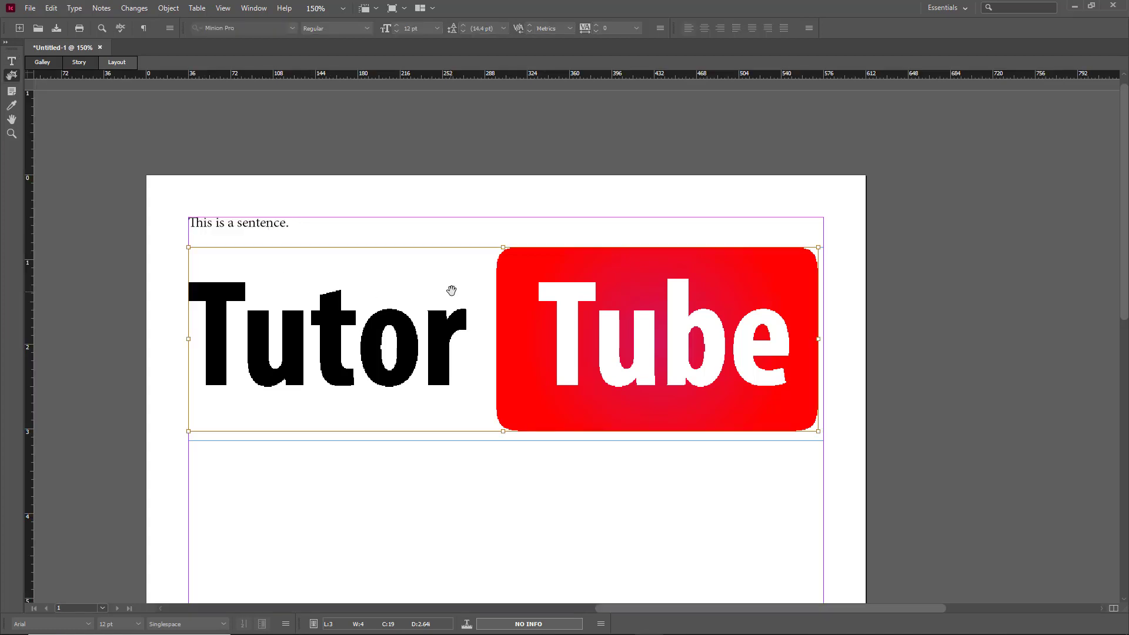
click(454, 453)
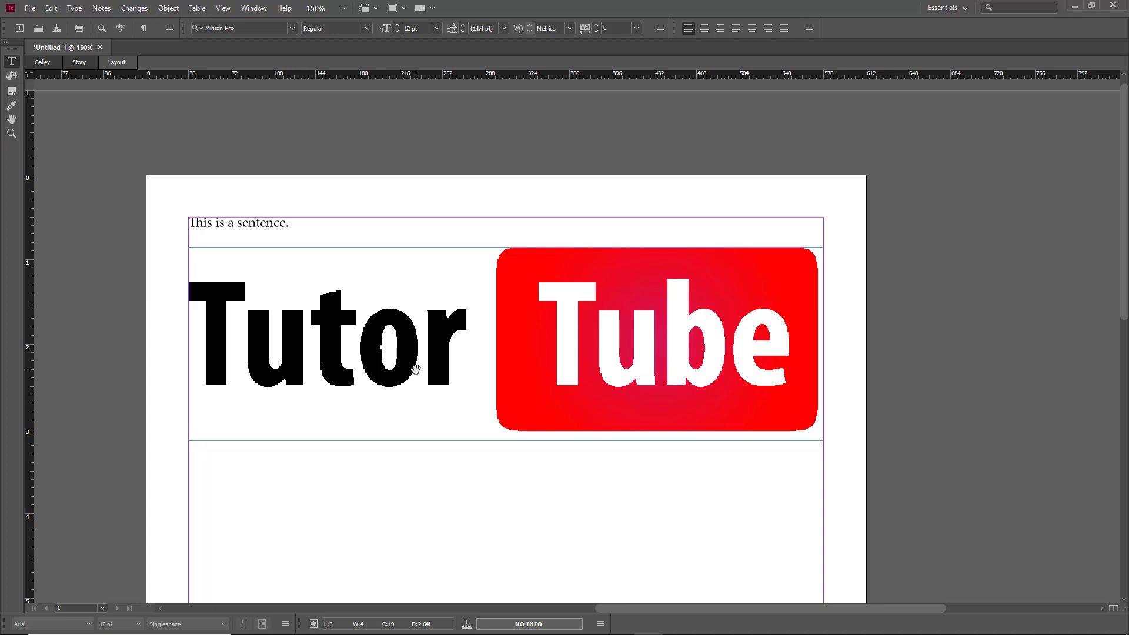
- Zoom in to 800% on the logo's jagged edges, then back to 150% and 200%
scroll(416, 365, up, 6)
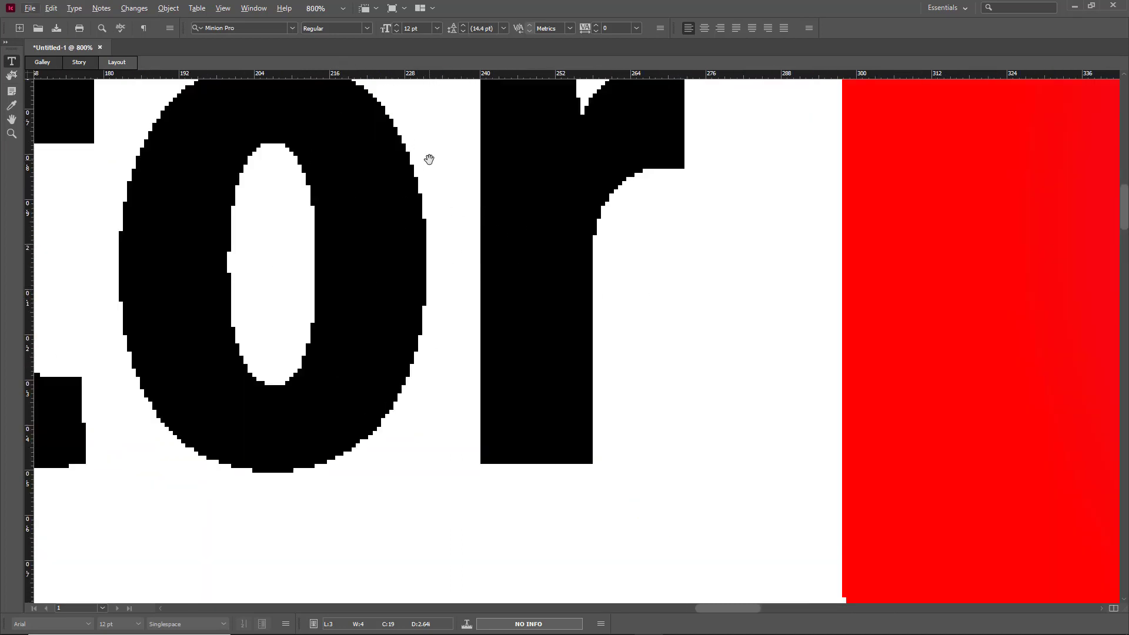
scroll(428, 160, down, 6)
scroll(428, 165, up, 2)
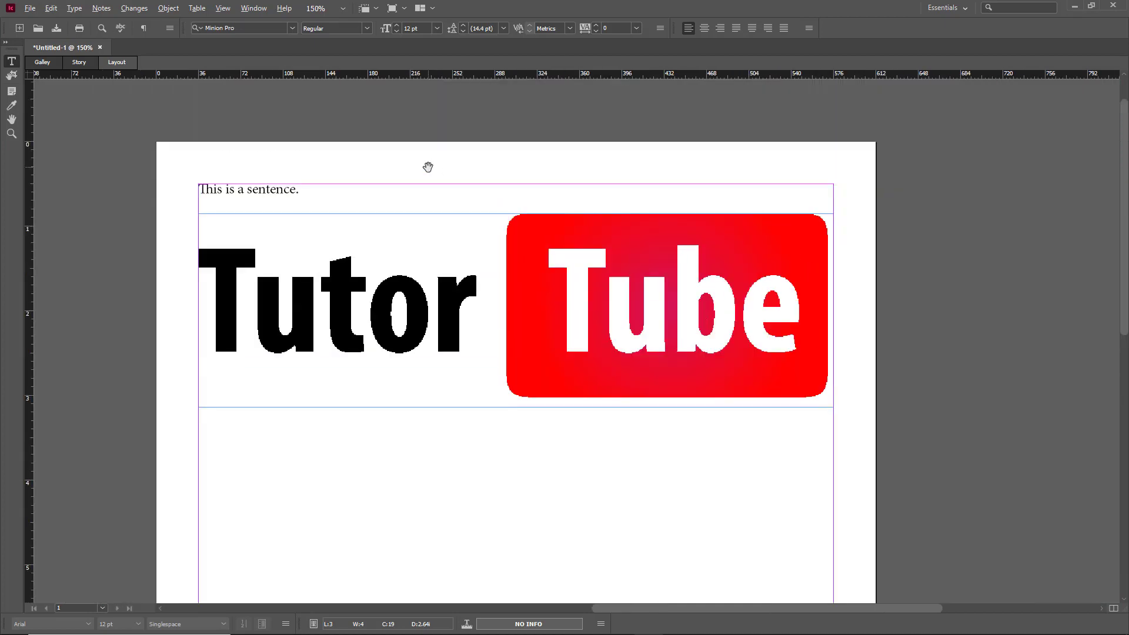
scroll(428, 167, up, 1)
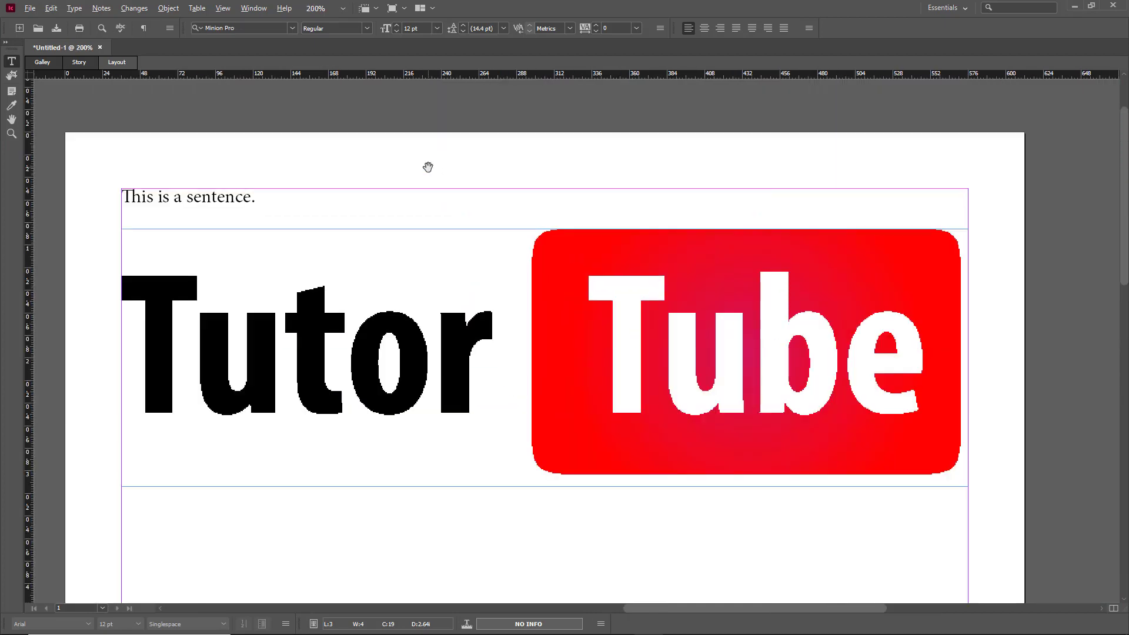
- Set display performance to High Quality Display and zoom to compare the smooth logo edges
click(223, 9)
mouse_move(249, 163)
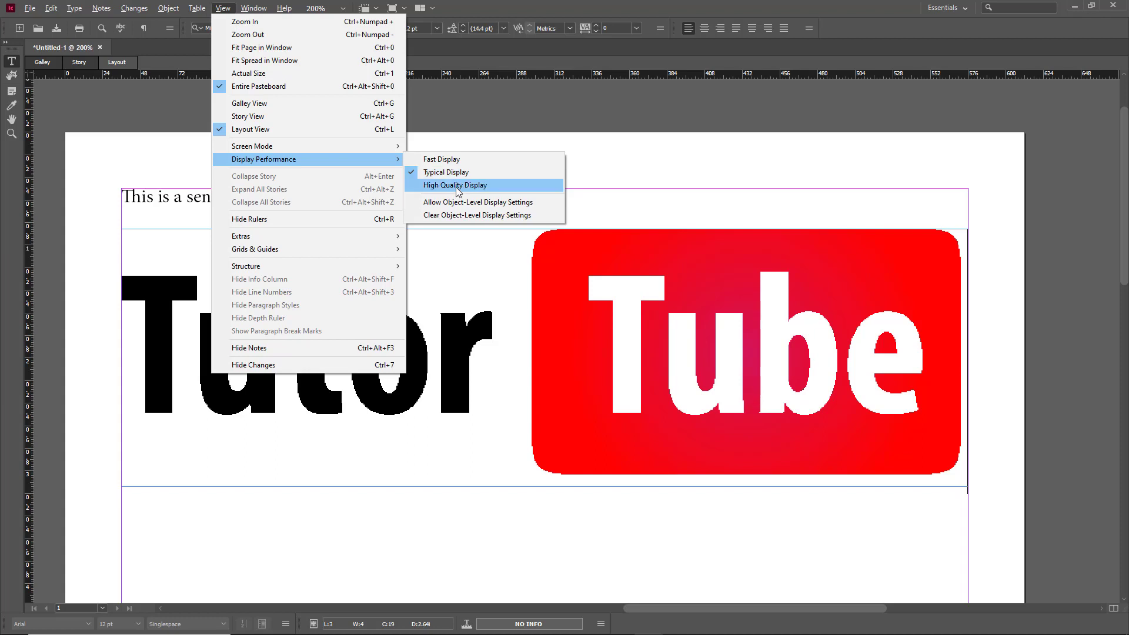
click(458, 192)
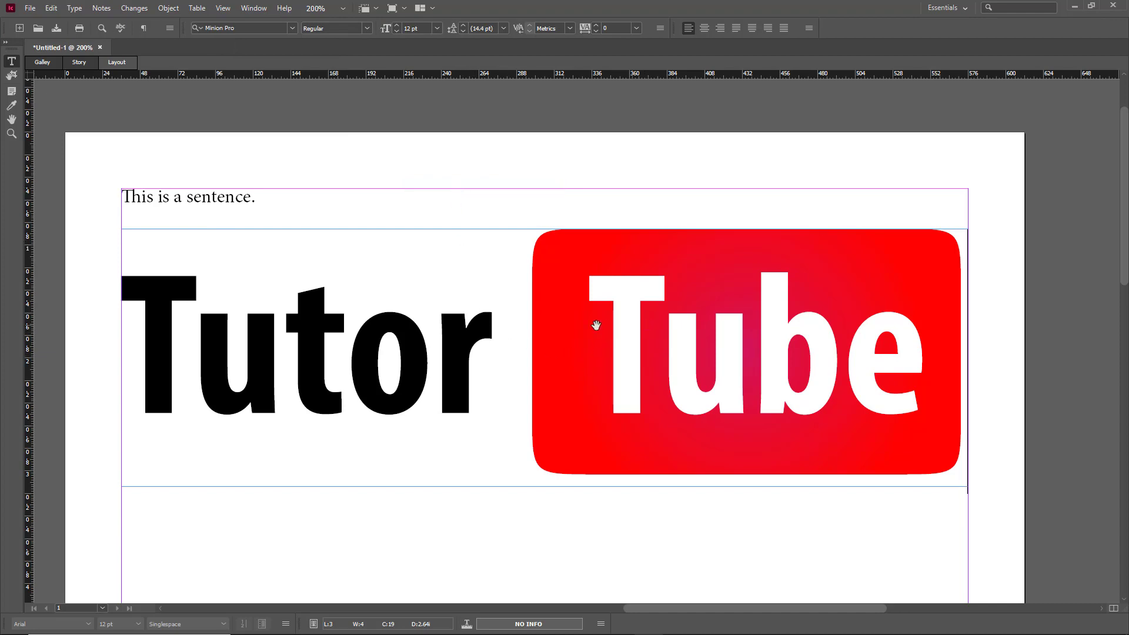
scroll(531, 315, up, 2)
scroll(531, 315, down, 4)
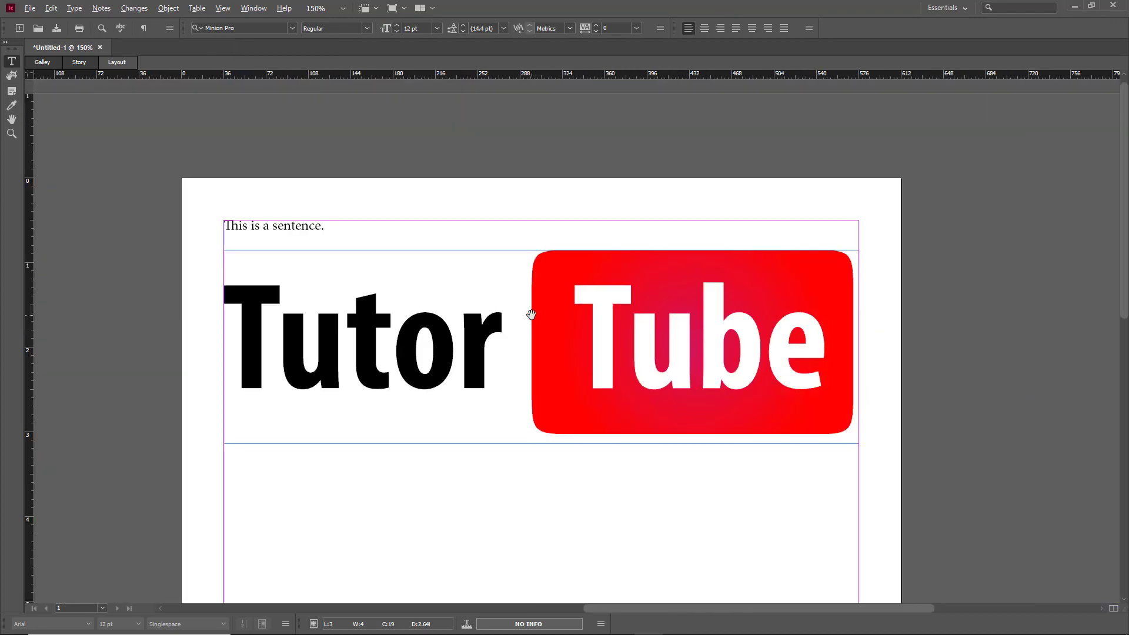
scroll(531, 314, up, 2)
scroll(531, 315, down, 1)
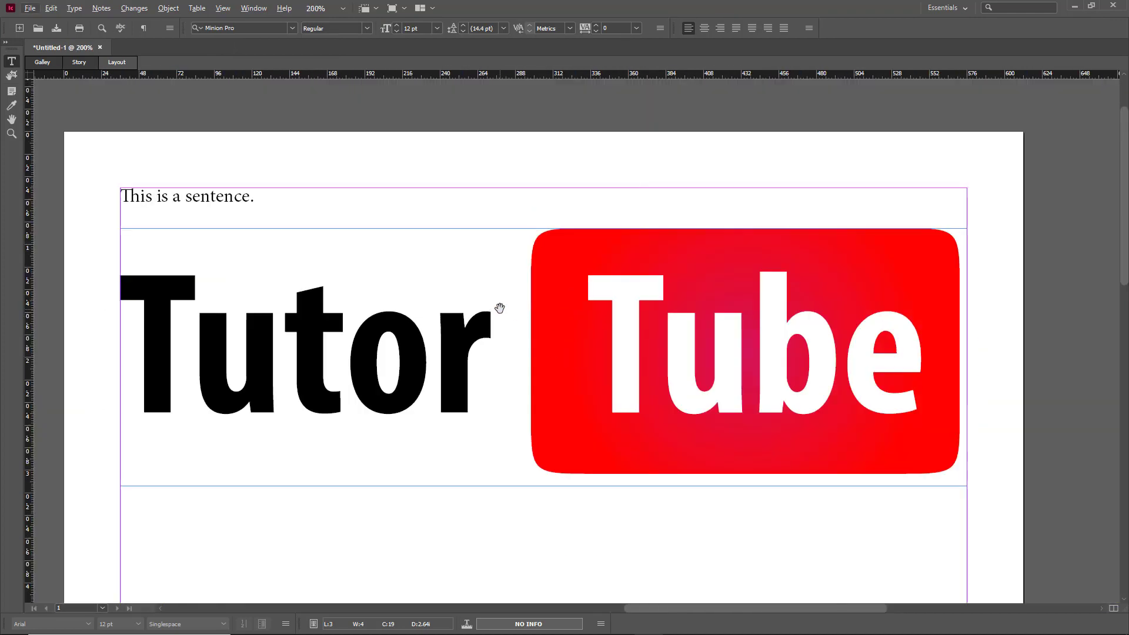
- Switch to Typical Display, then Fast Display with a grey logo placeholder, then back to Typical Display
click(227, 11)
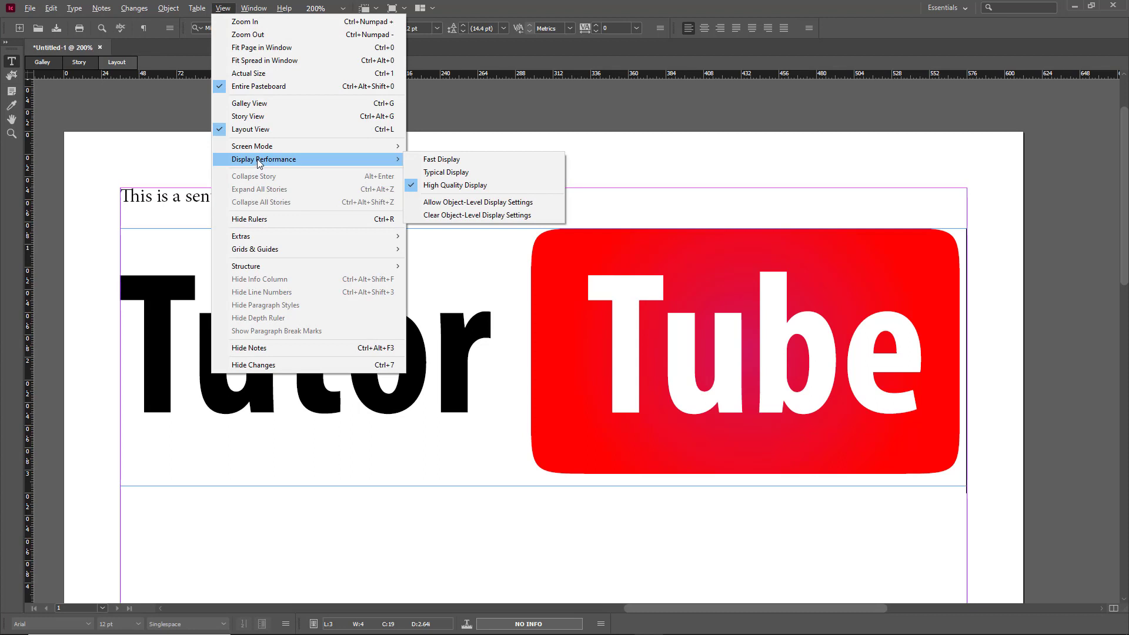
click(474, 172)
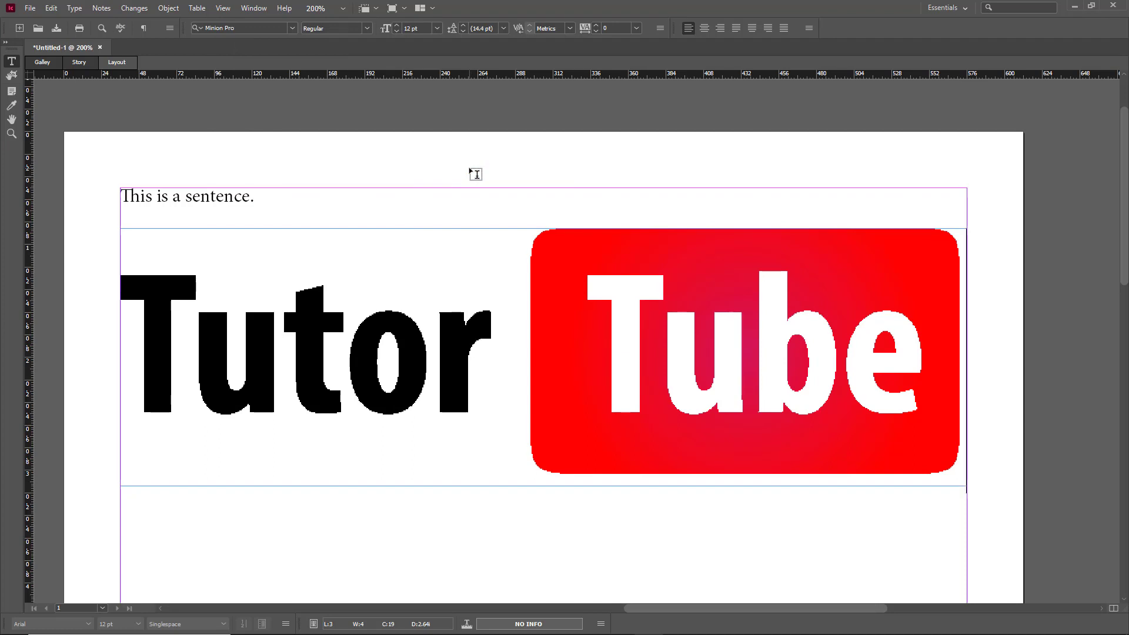
click(223, 9)
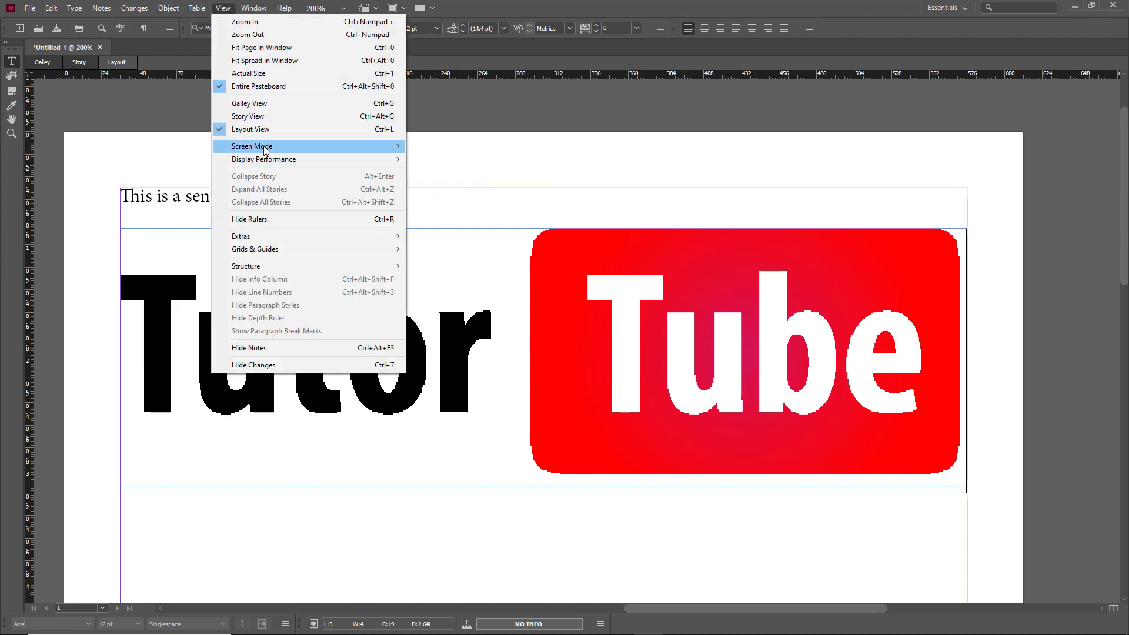
mouse_move(265, 151)
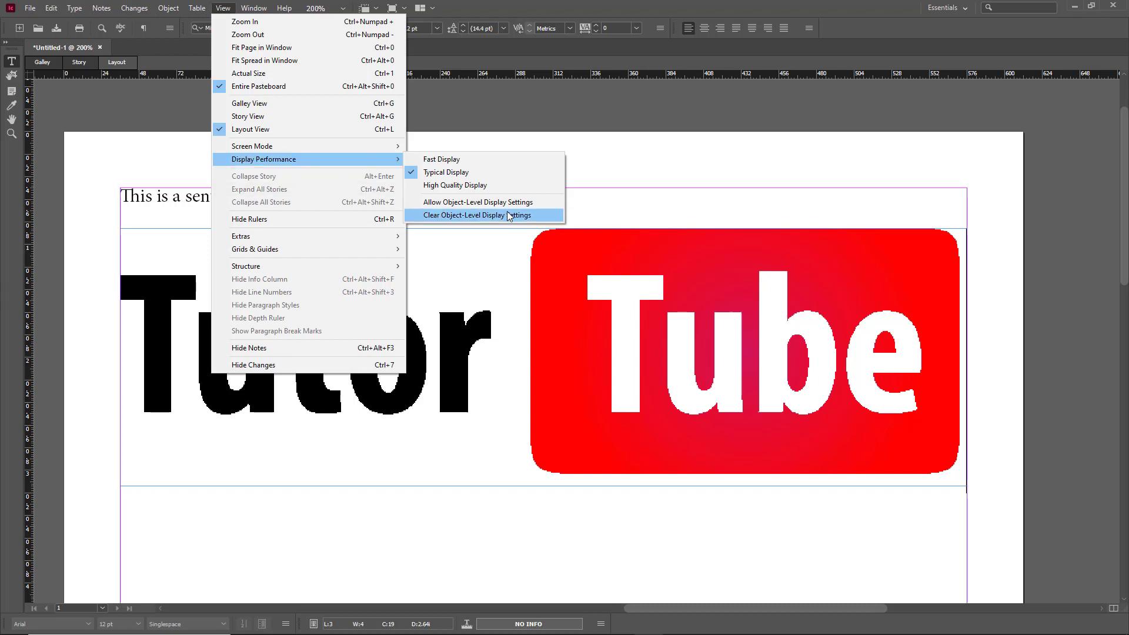
click(462, 160)
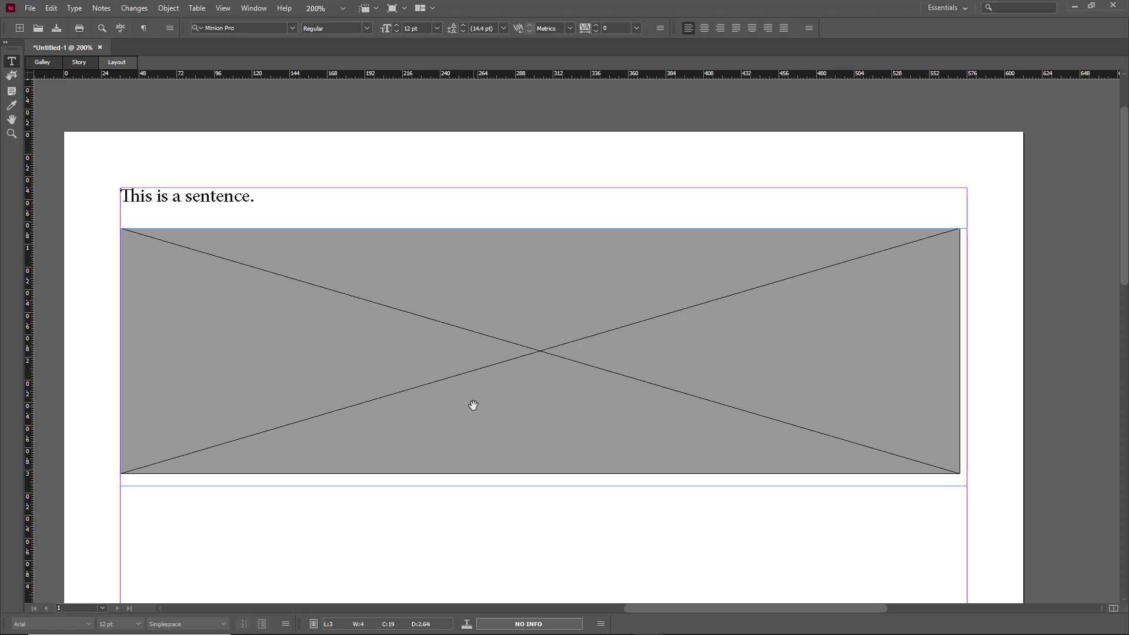
click(224, 9)
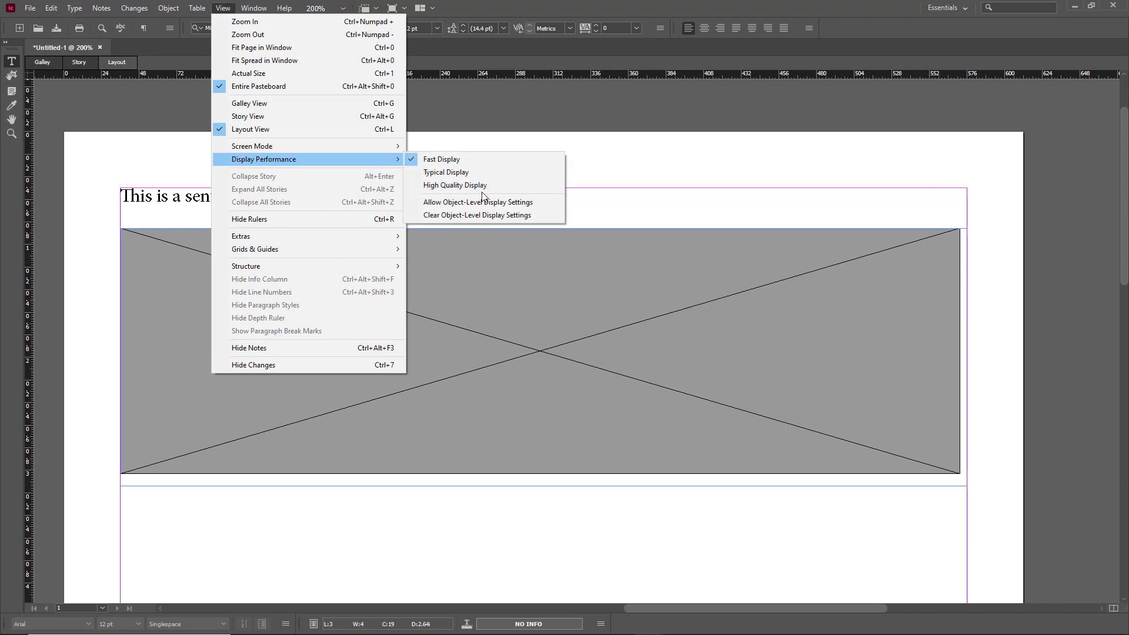
click(474, 172)
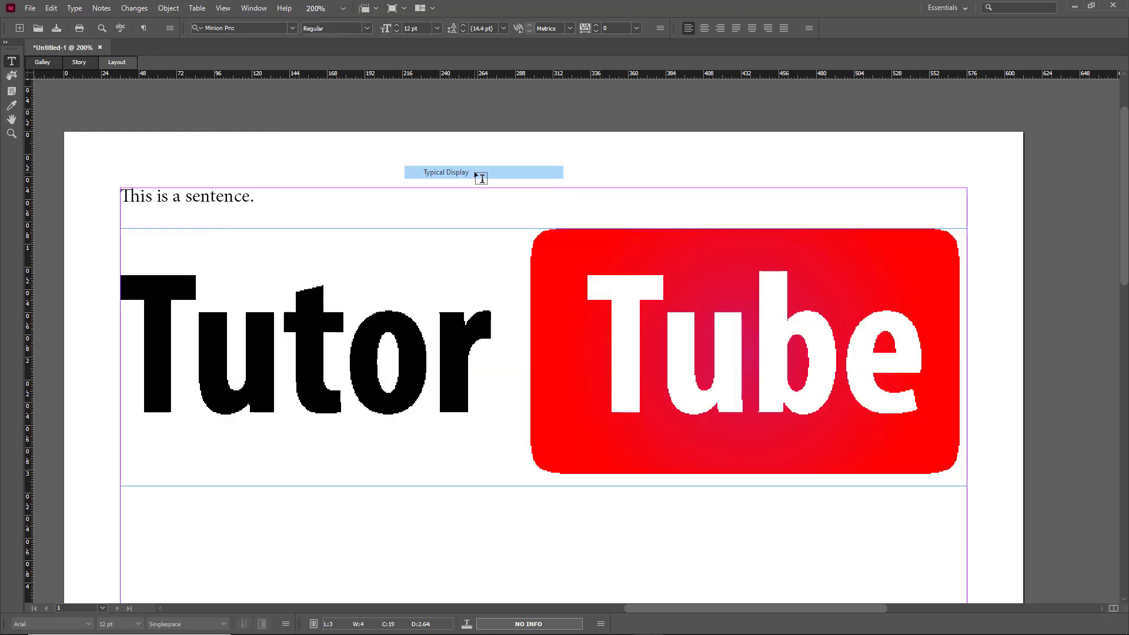
- Select and deselect the logo frame, then switch screen mode to Preview
click(224, 8)
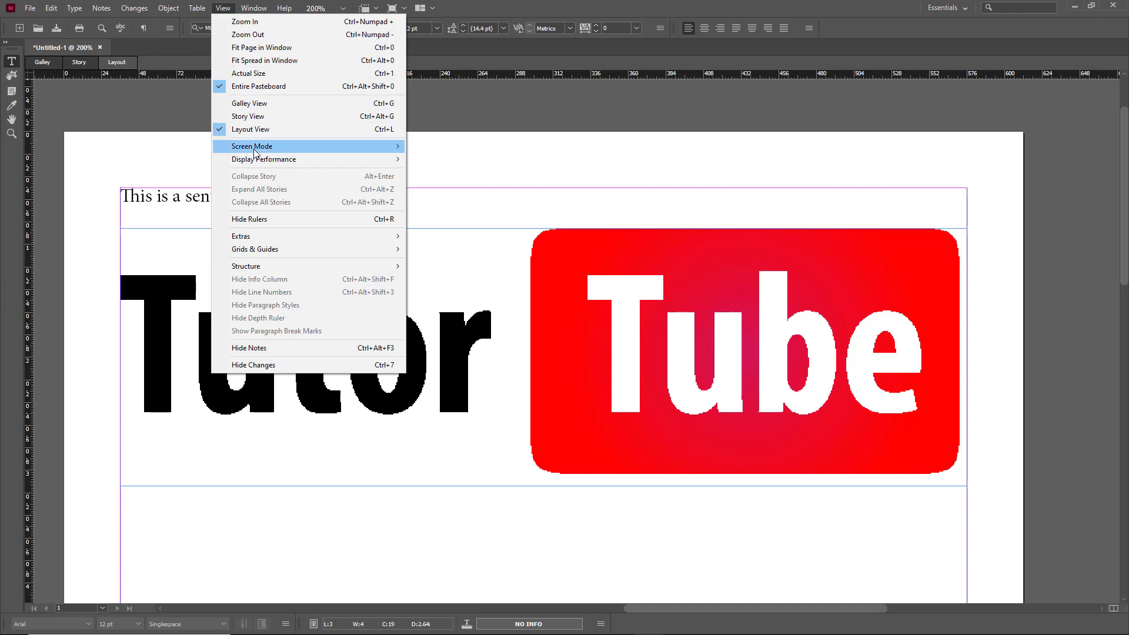
mouse_move(254, 154)
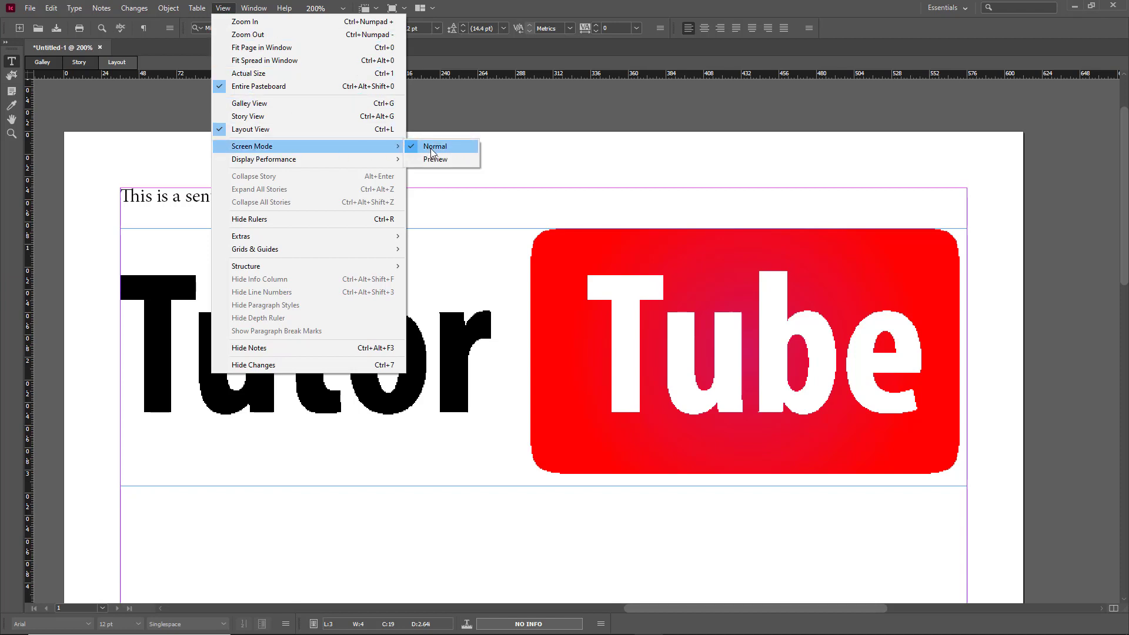
click(428, 469)
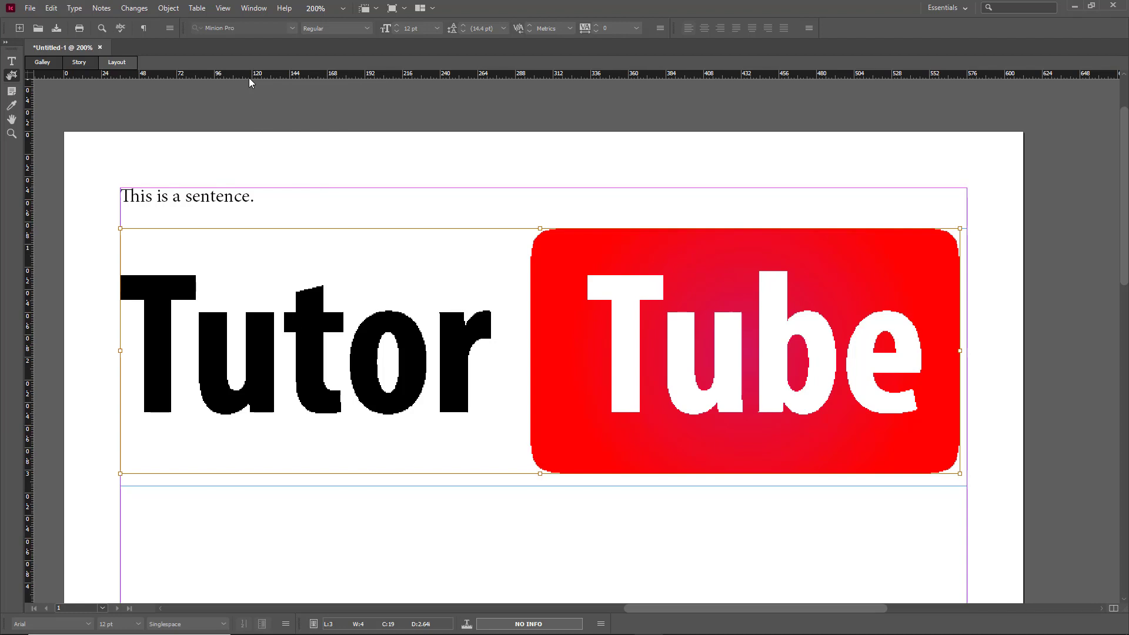
click(263, 114)
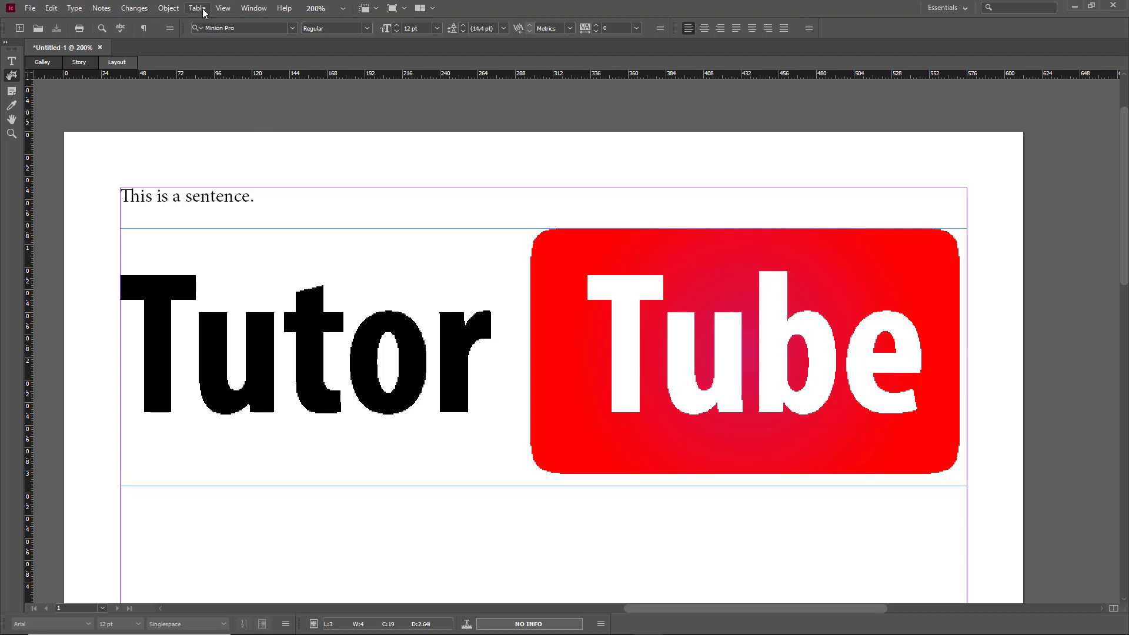
click(223, 8)
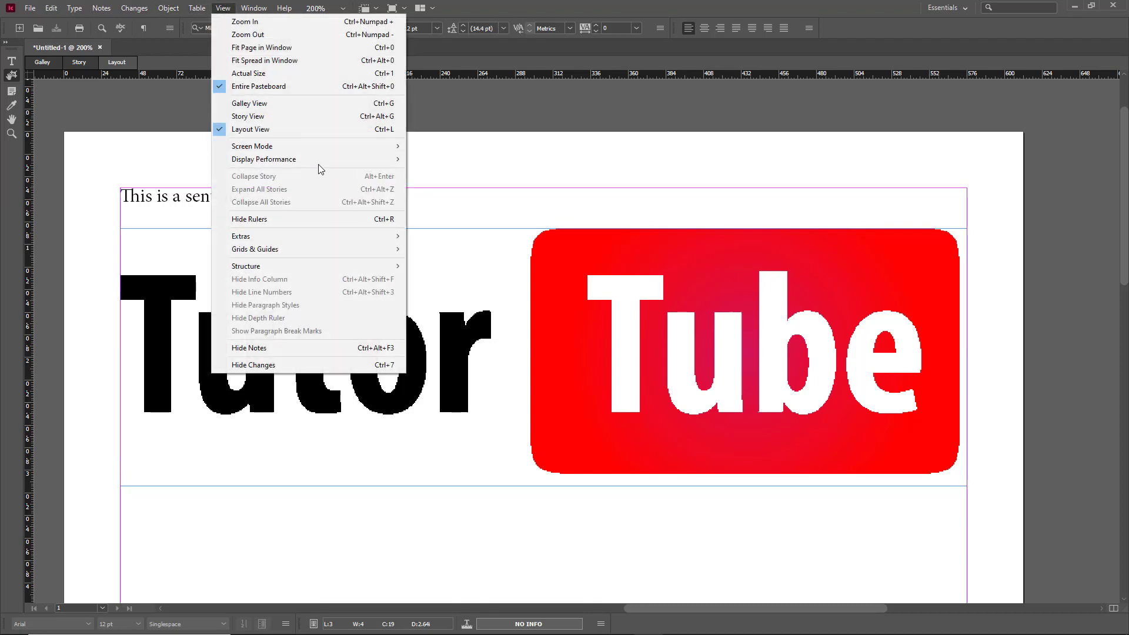
mouse_move(359, 144)
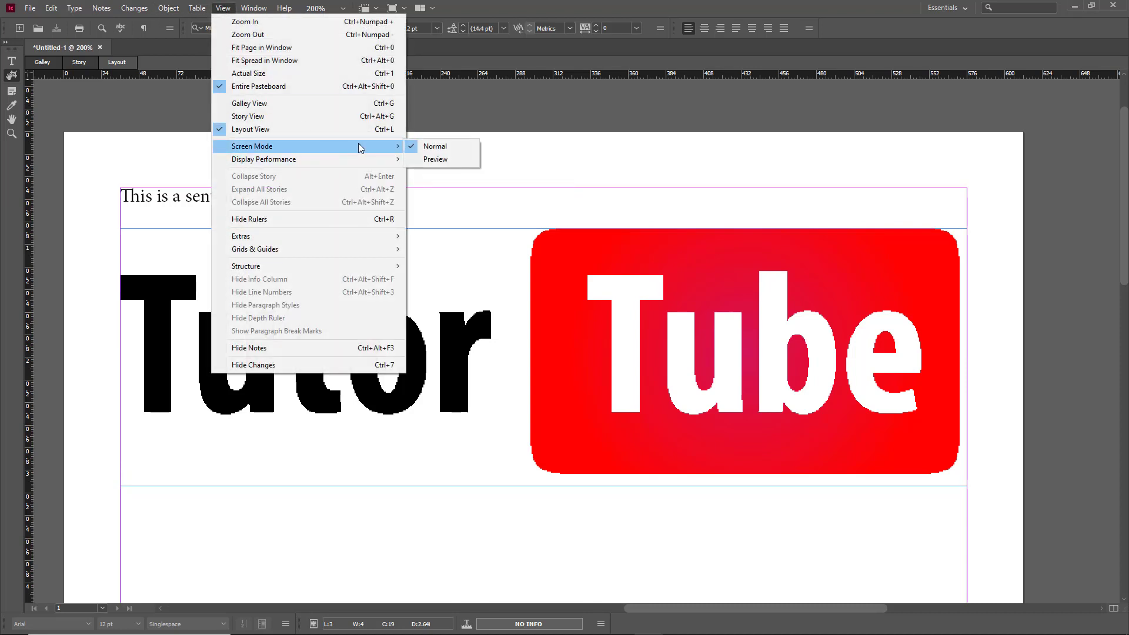
click(468, 165)
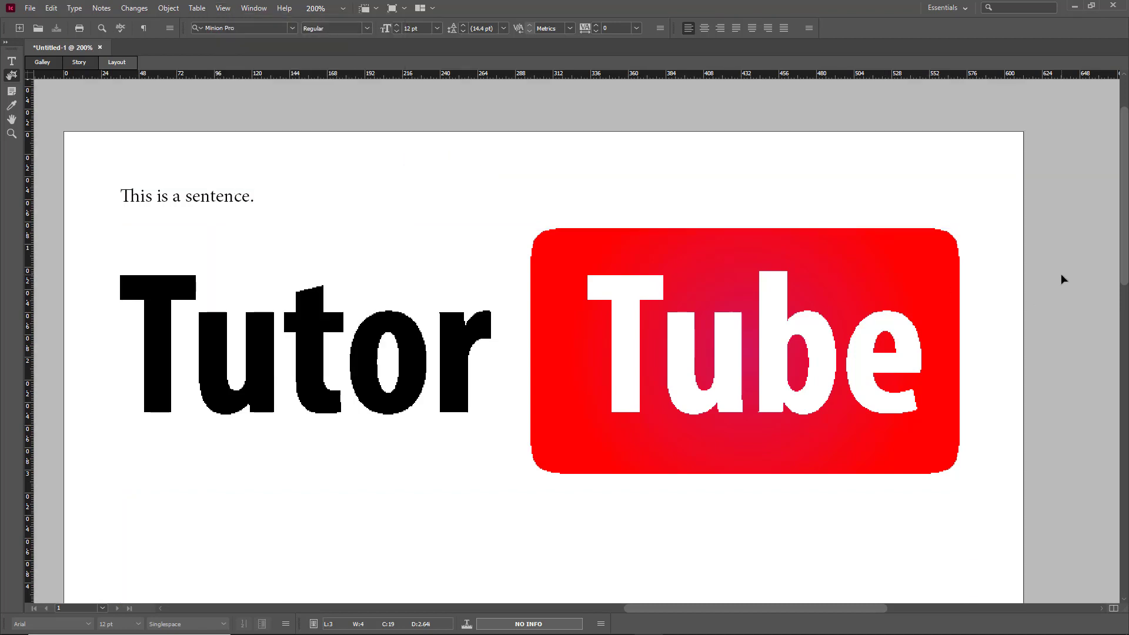
- Edit the sentence to read 'This is agfggsentence.'
click(187, 196)
key(BackSpace)
text(gfgg)
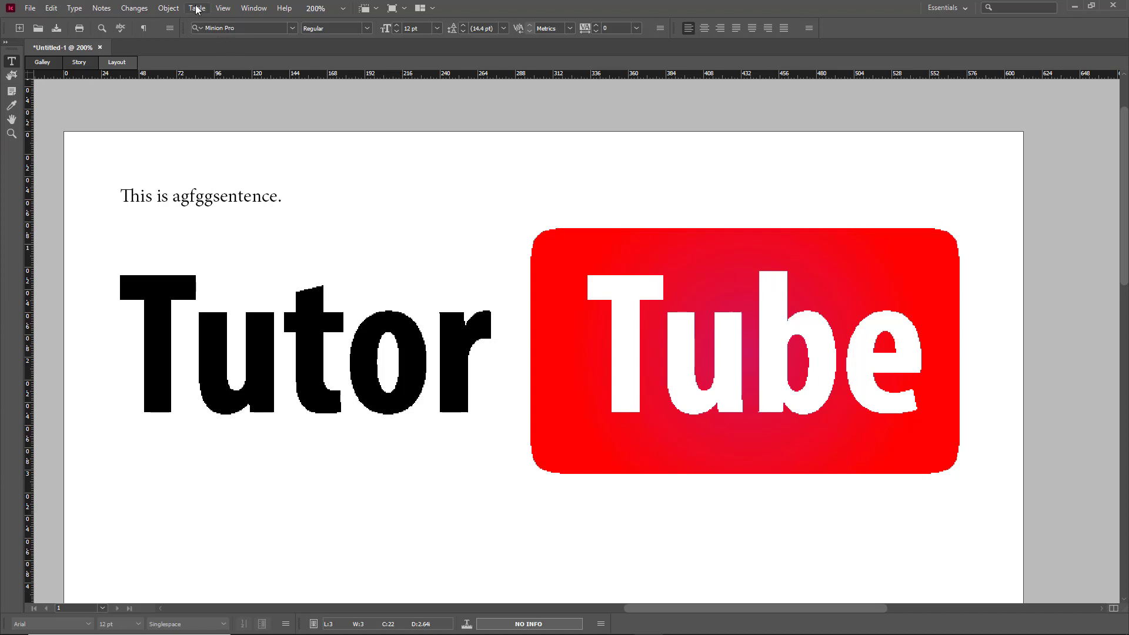
- Return to Normal screen mode showing frame edges and guides
click(232, 8)
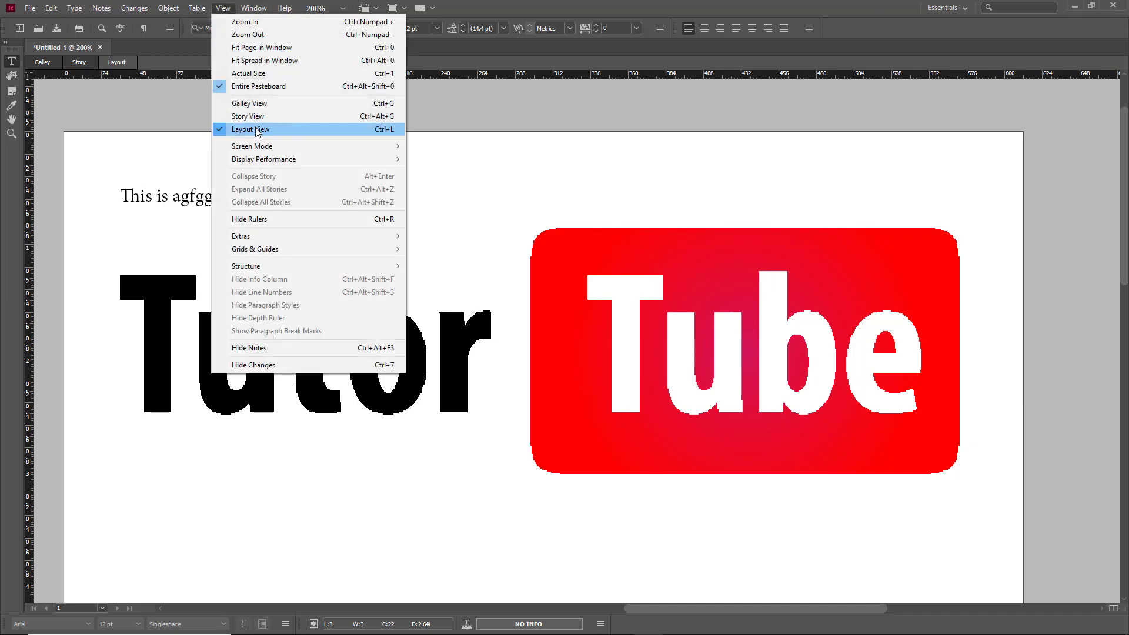
mouse_move(258, 149)
click(445, 147)
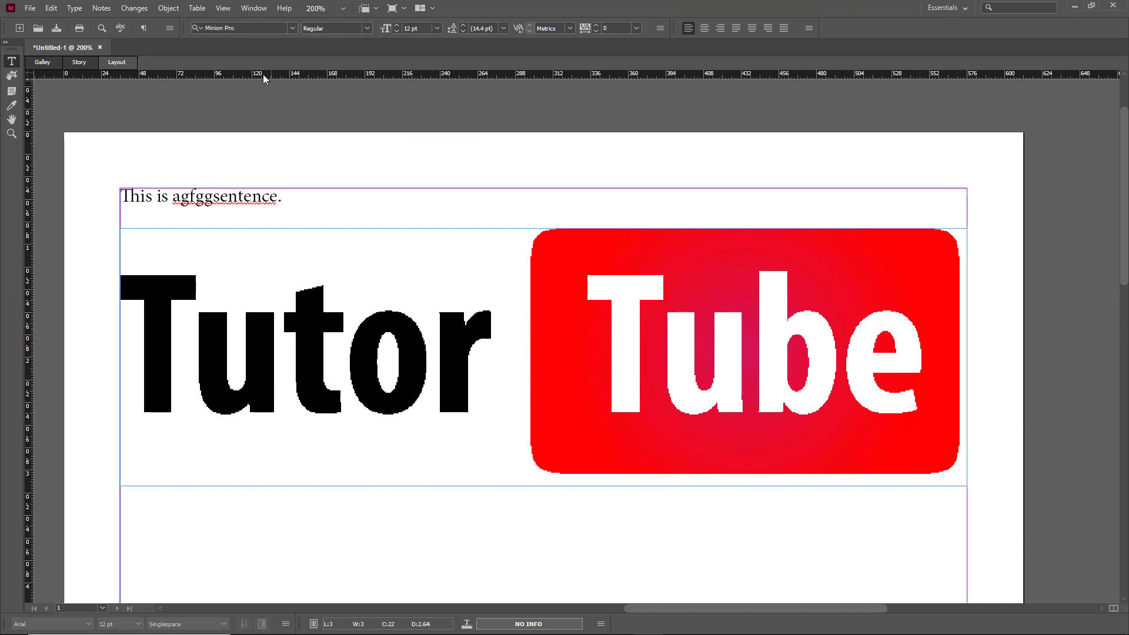
- Zoom in to 300%, back out to 200%, then fit the page in the window
click(223, 8)
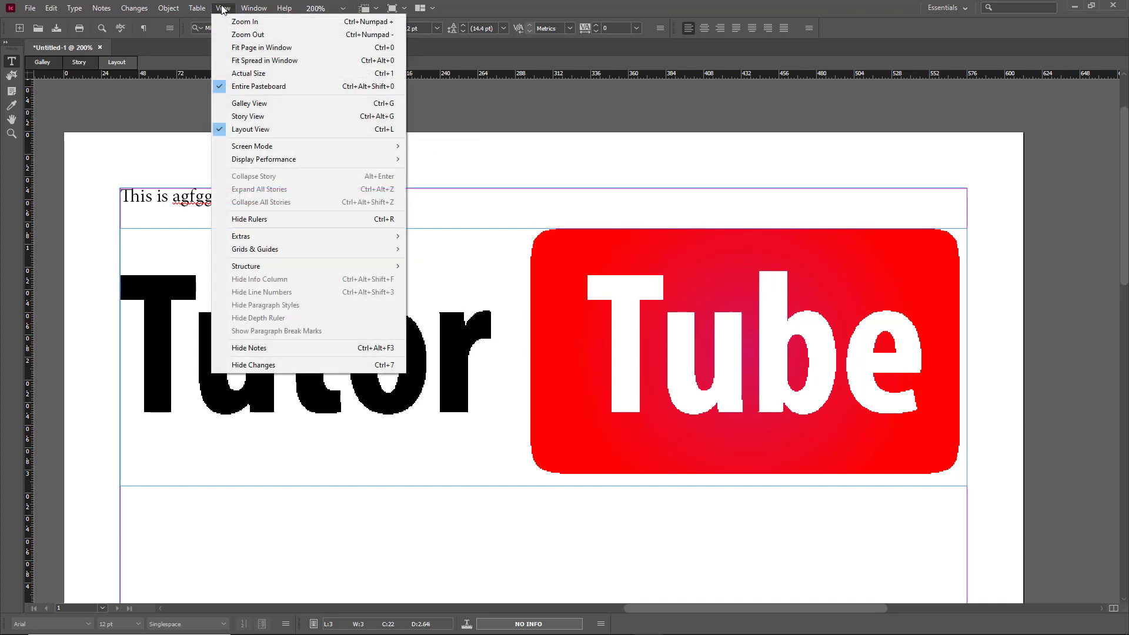
click(232, 22)
click(222, 9)
click(233, 35)
click(224, 8)
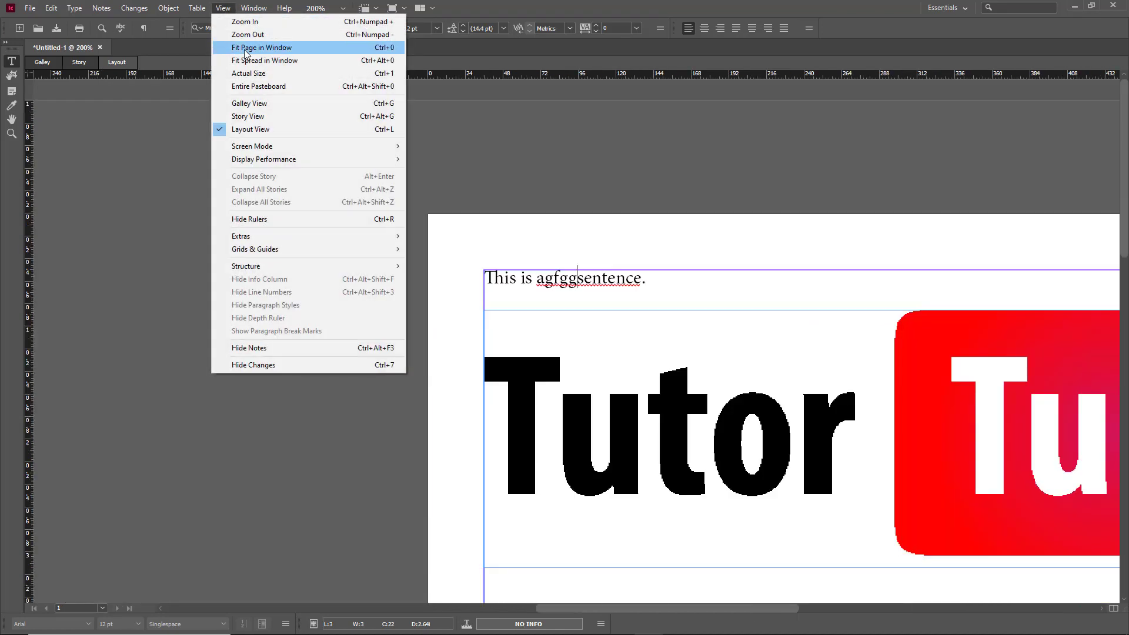
click(244, 48)
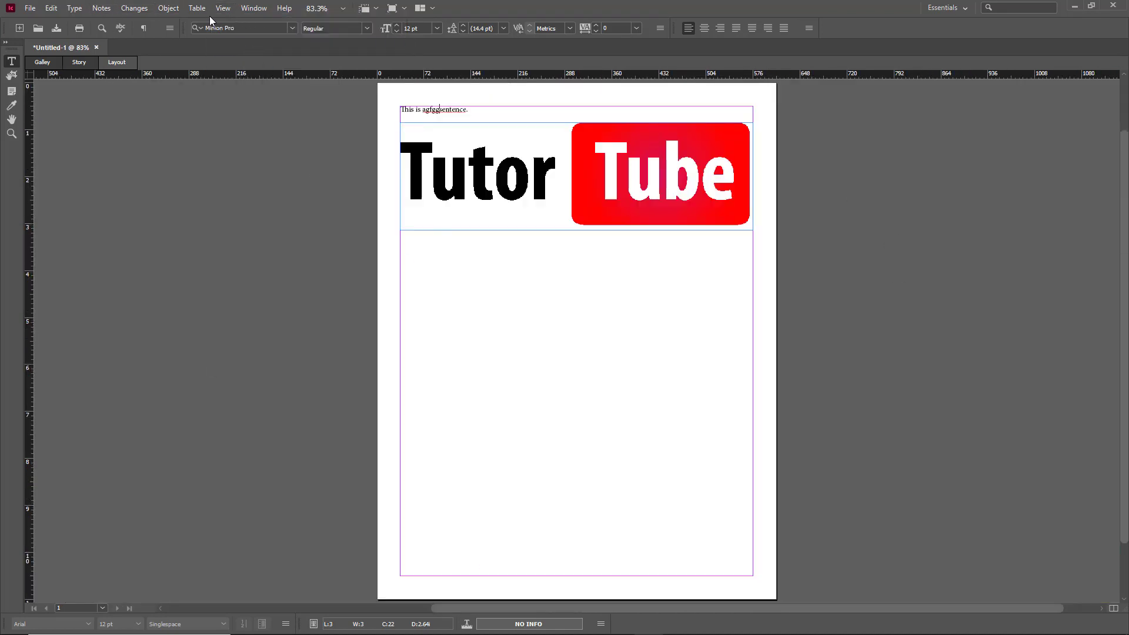
- Try Fit Spread, Actual Size 100% and Entire Pasteboard, then zoom to 150%
click(223, 9)
click(247, 58)
click(223, 9)
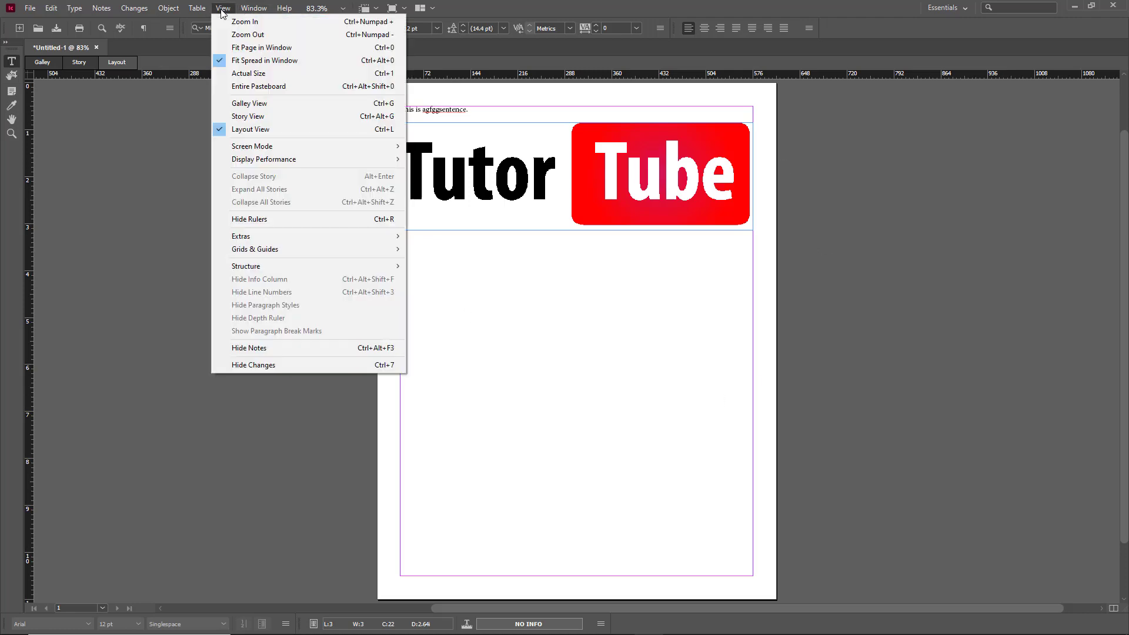
click(250, 73)
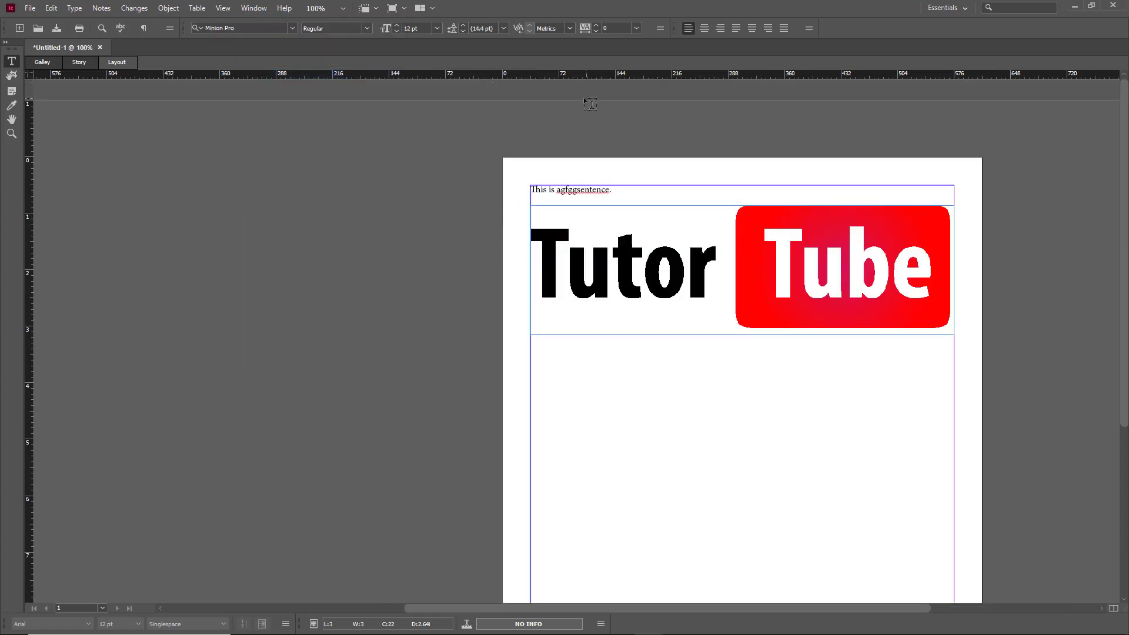
click(253, 8)
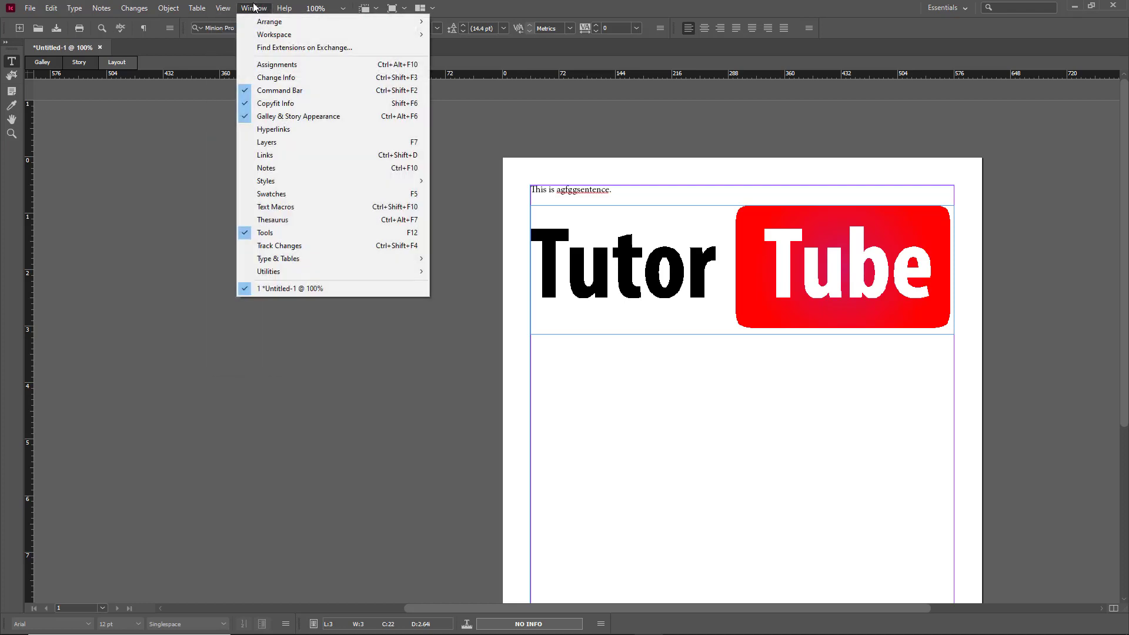
mouse_move(224, 8)
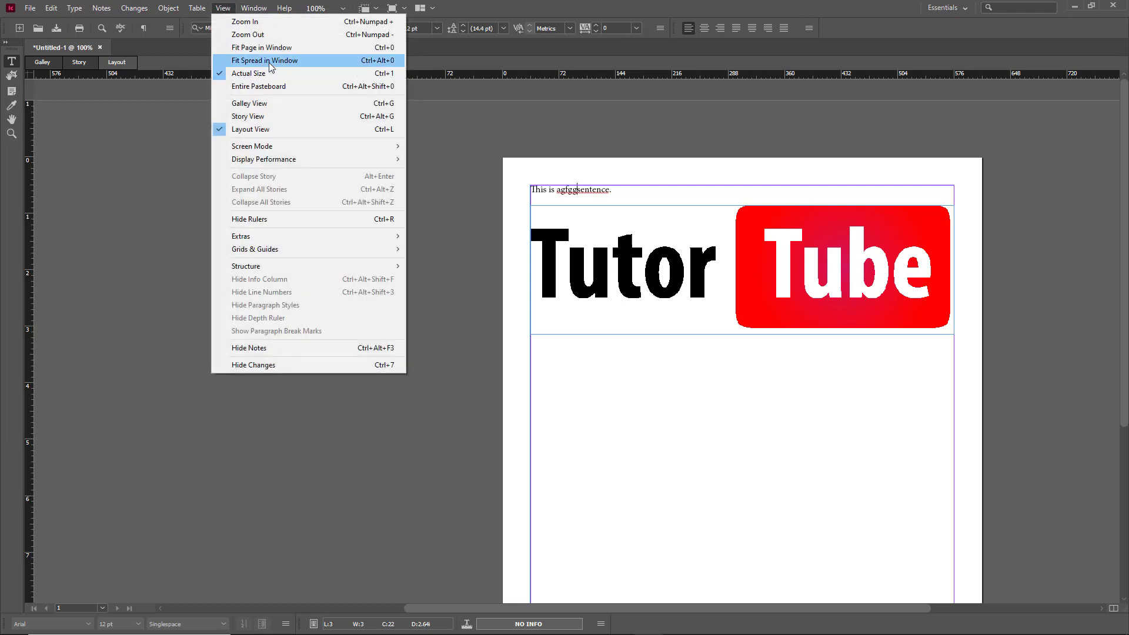
click(265, 94)
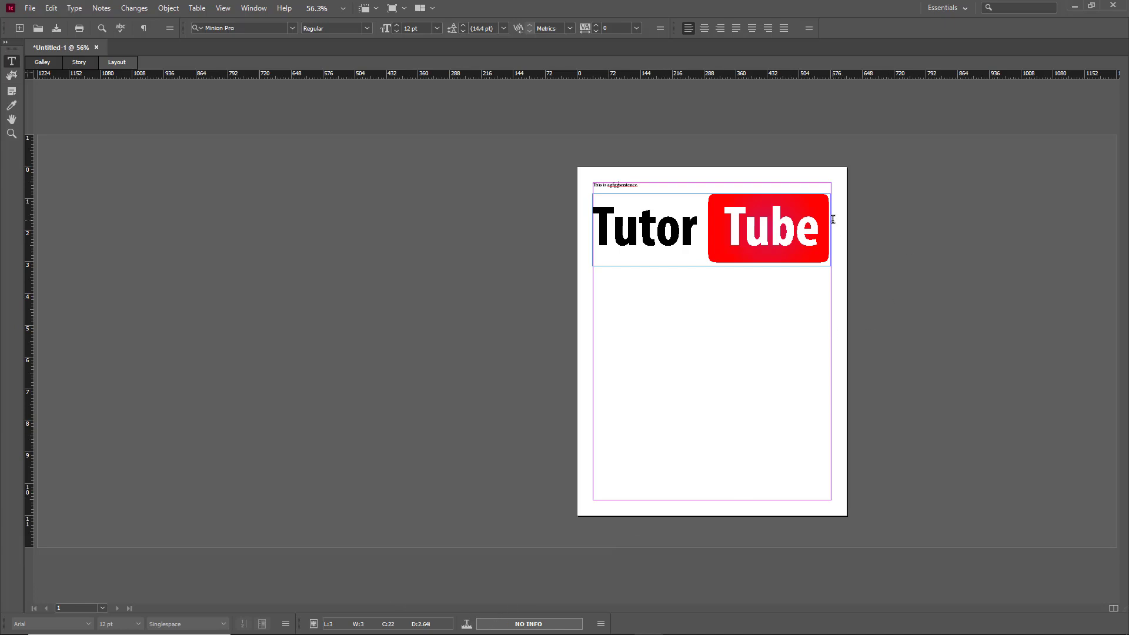
scroll(815, 220, up, 4)
scroll(782, 223, up, 1)
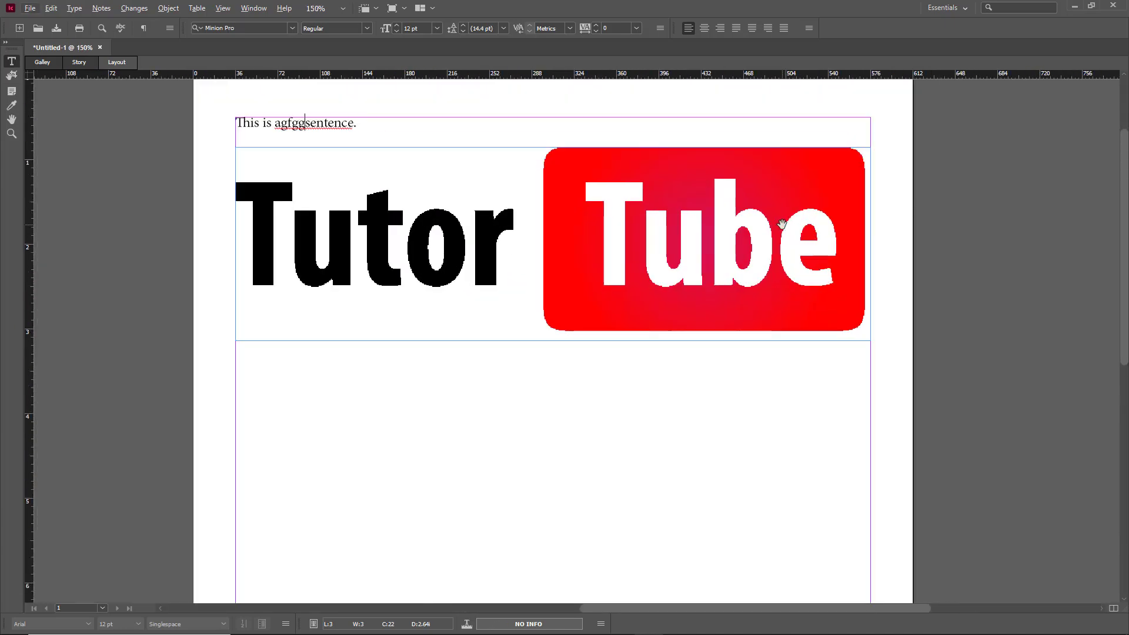